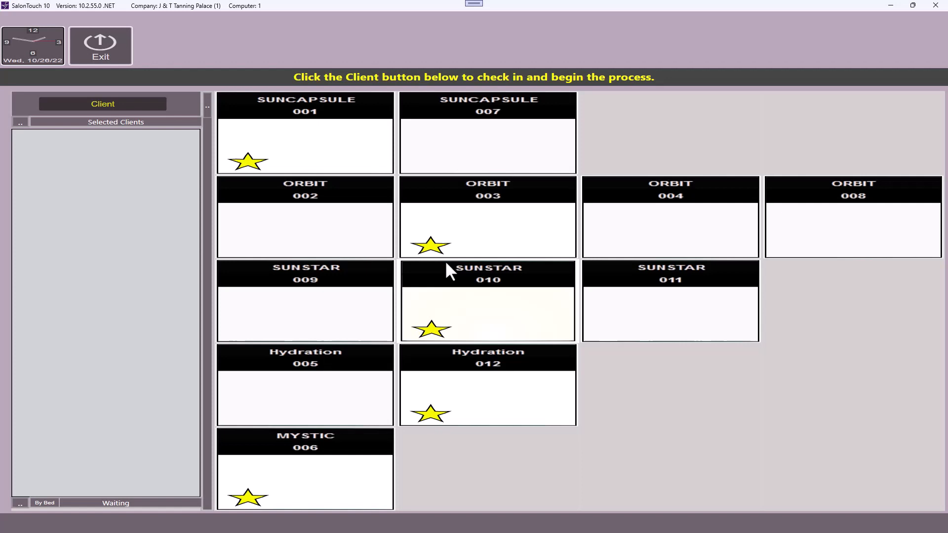
Step: Log the client in at the kiosk with their e-mail and password, then select their profile
click(118, 104)
click(321, 162)
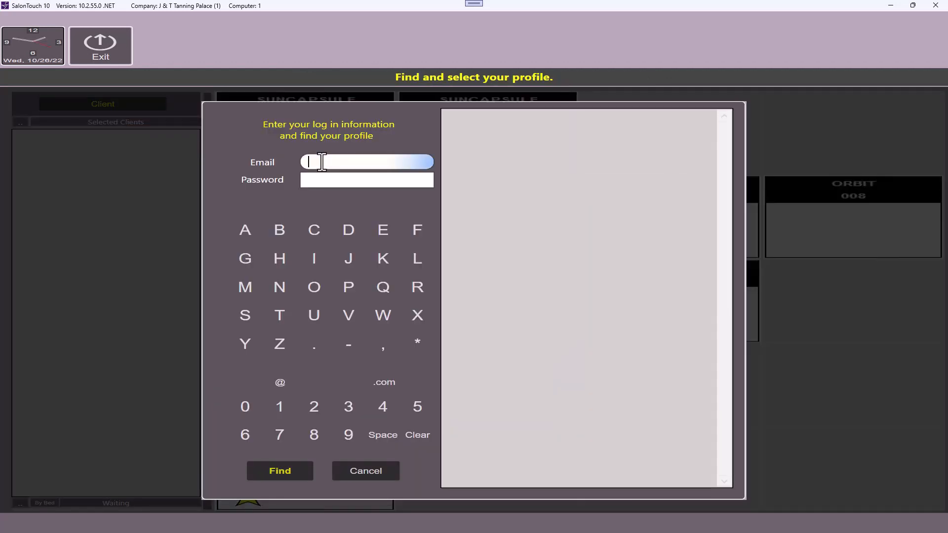
click(318, 181)
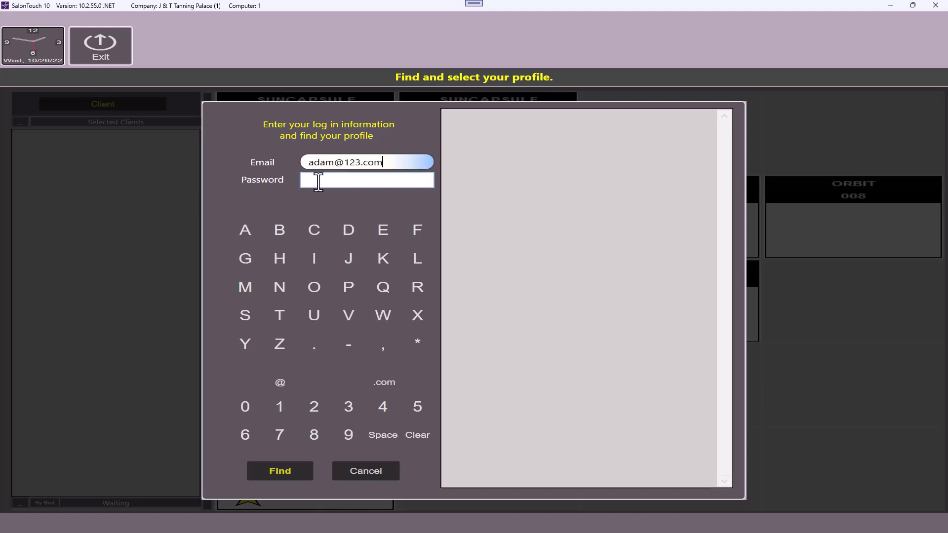
text(••)
click(314, 406)
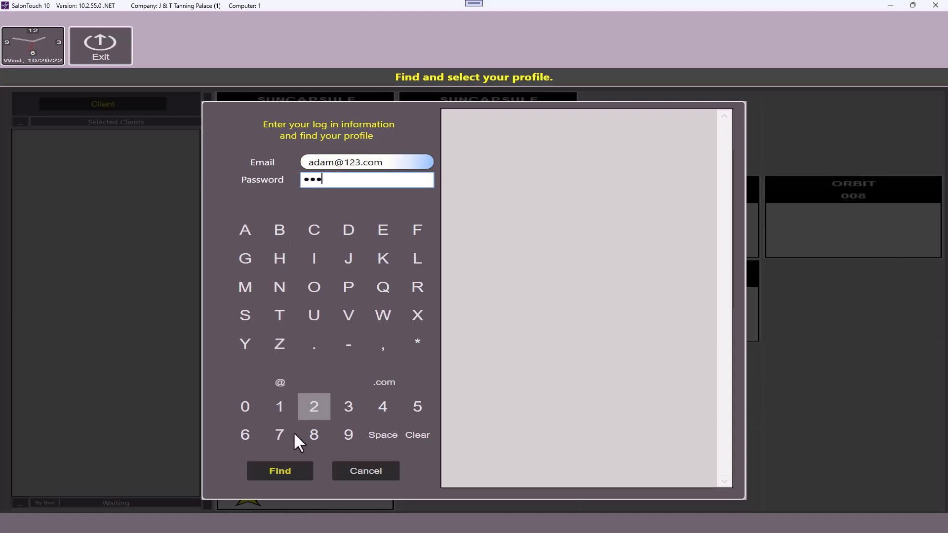
click(285, 463)
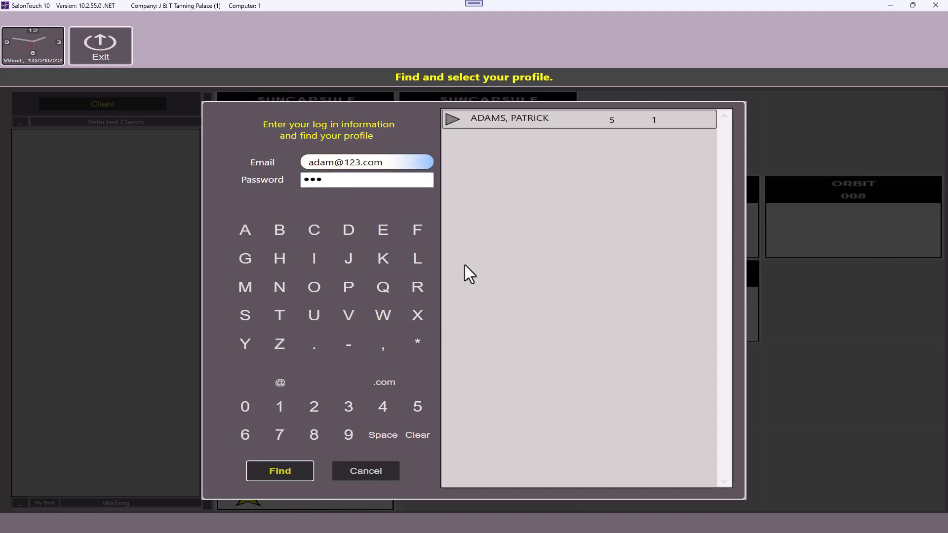
click(448, 125)
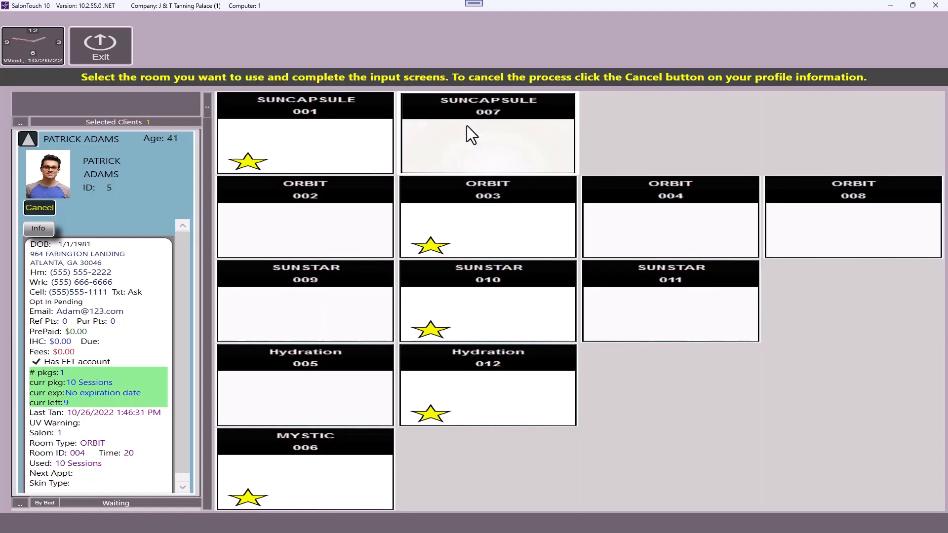
Step: Put the client into ORBIT room 003 on the 10 Sessions package with Delay 5 and Tan 15
click(492, 233)
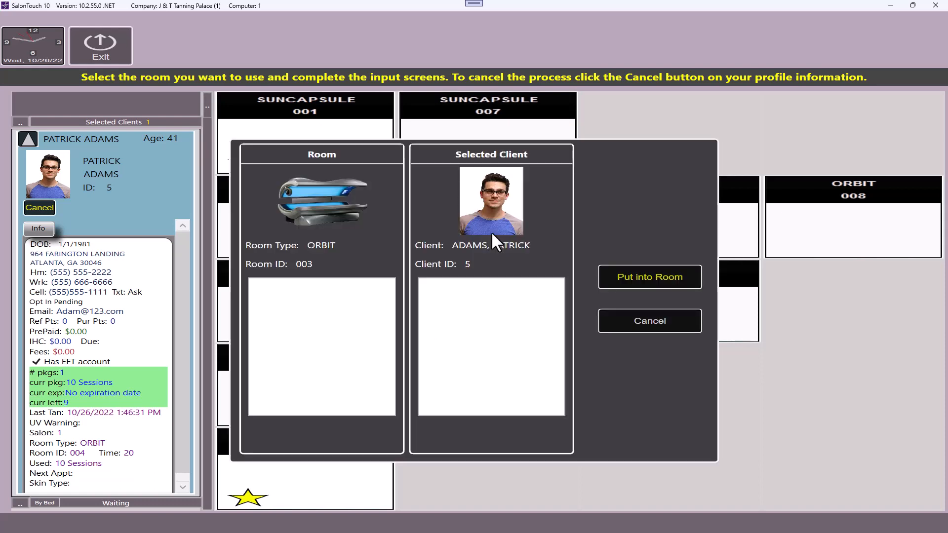
click(653, 273)
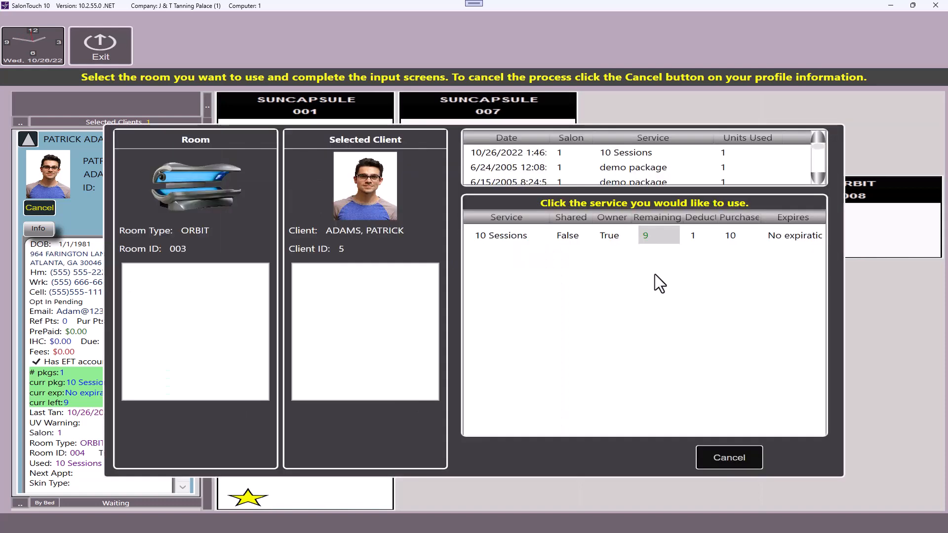
click(605, 241)
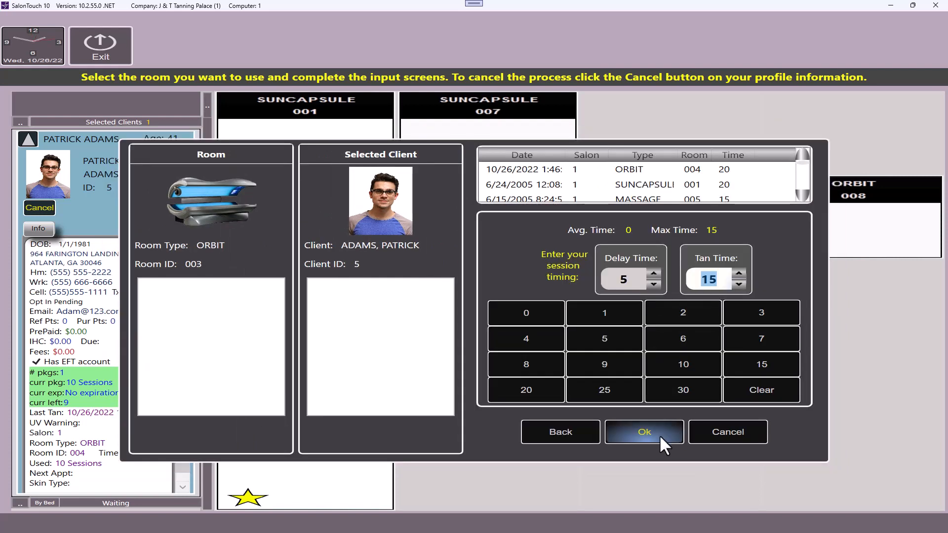
click(659, 434)
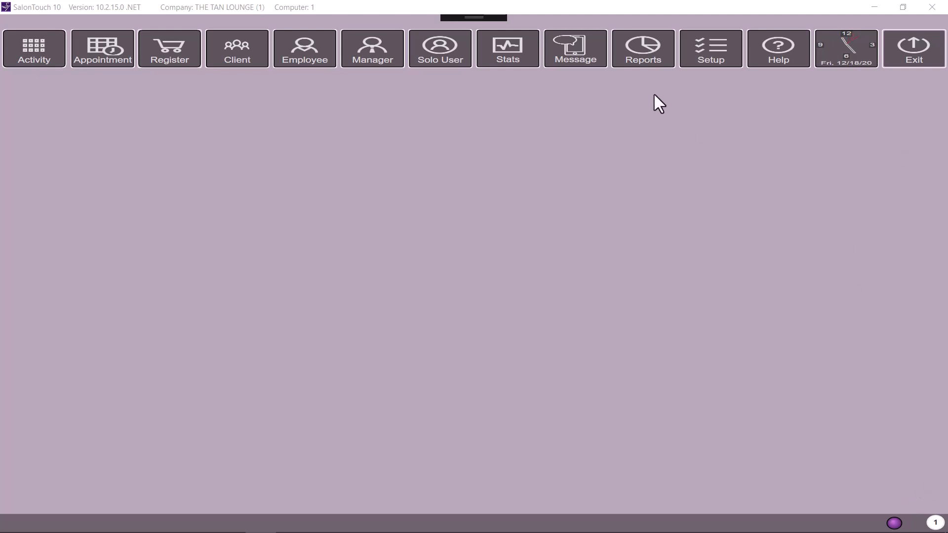
Step: Open the Security permission settings from Setup
click(717, 44)
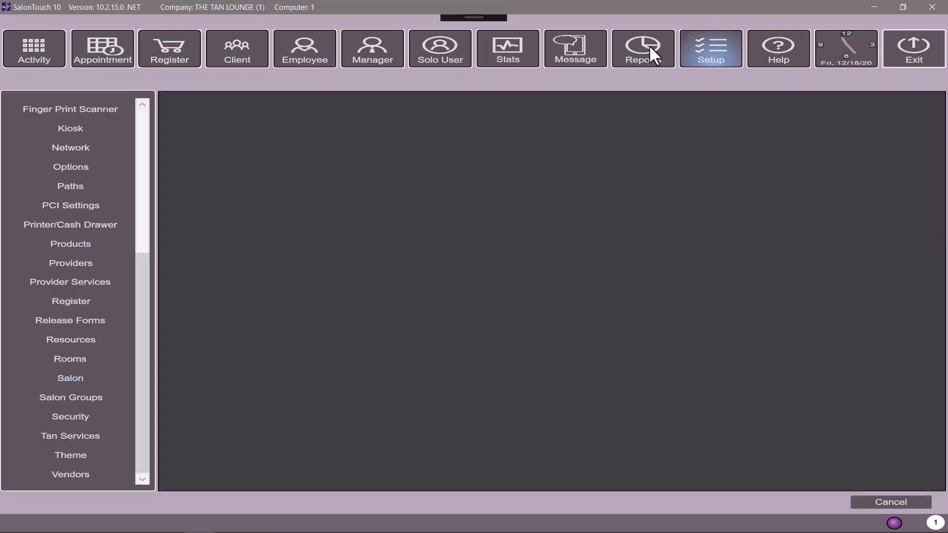
click(83, 416)
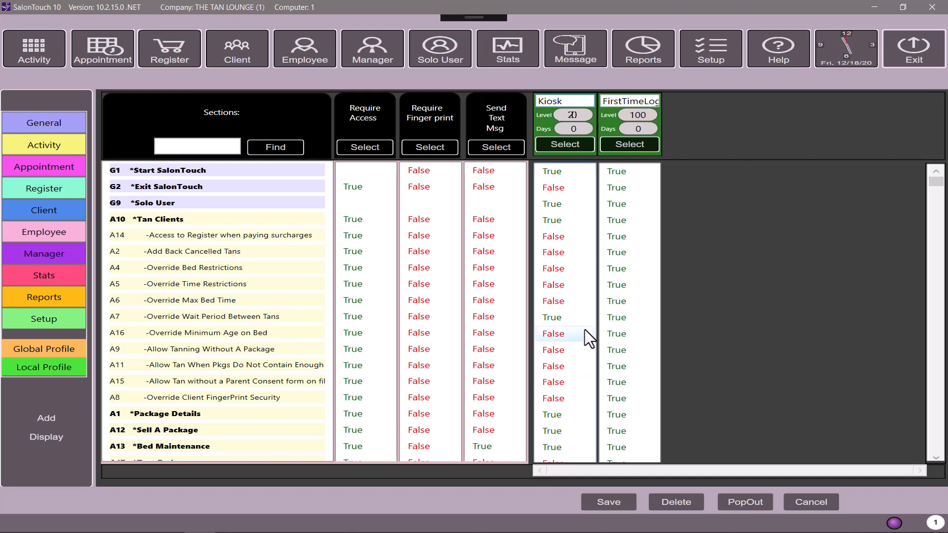
click(936, 458)
click(935, 458)
click(936, 458)
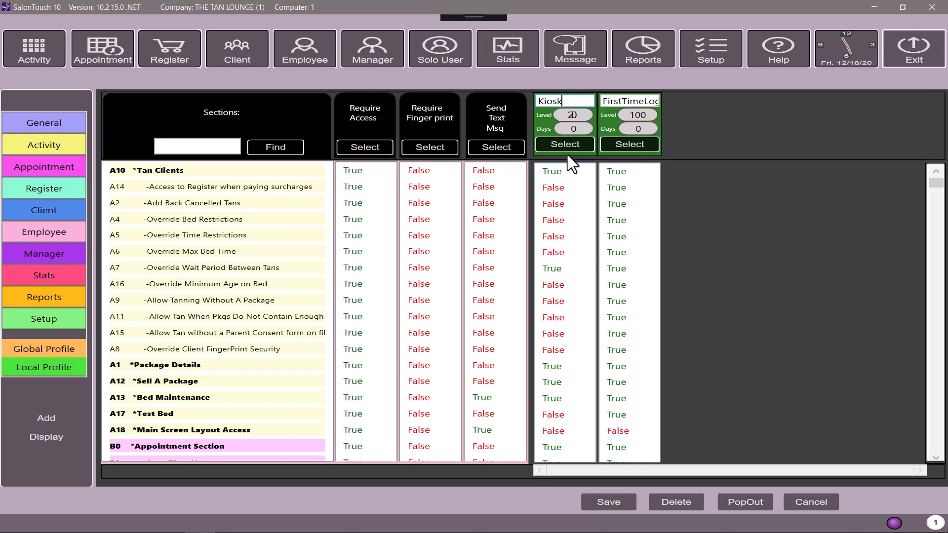
click(935, 457)
click(935, 457)
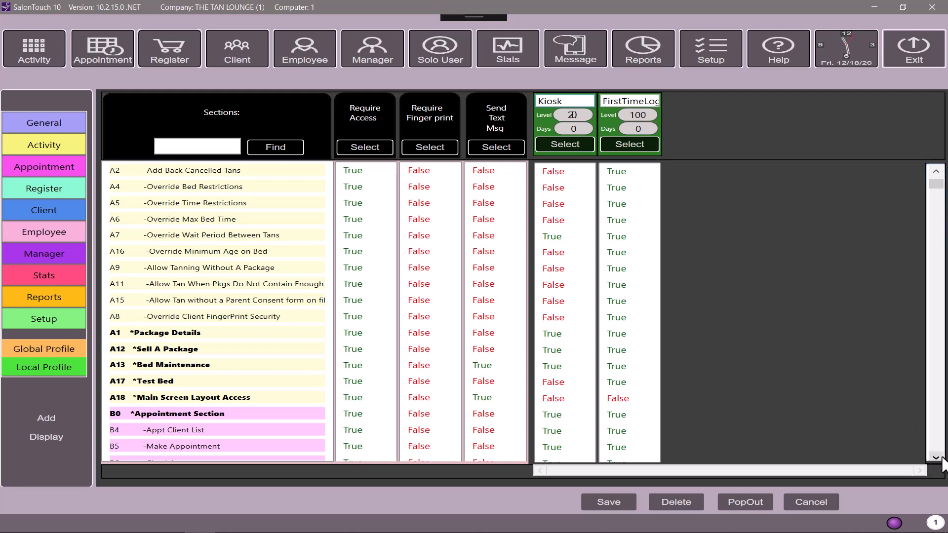
click(940, 458)
click(940, 457)
click(941, 458)
drag(940, 458, 940, 457)
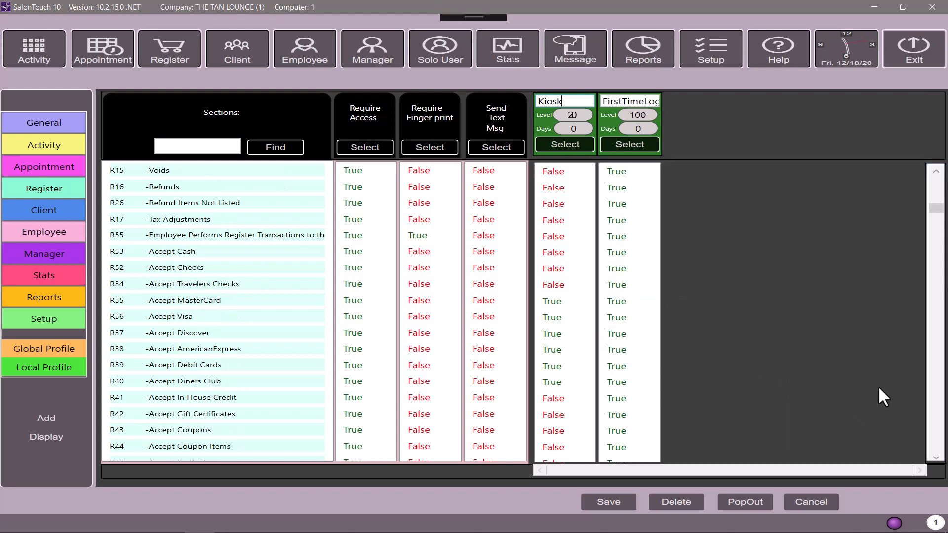
drag(940, 458, 934, 462)
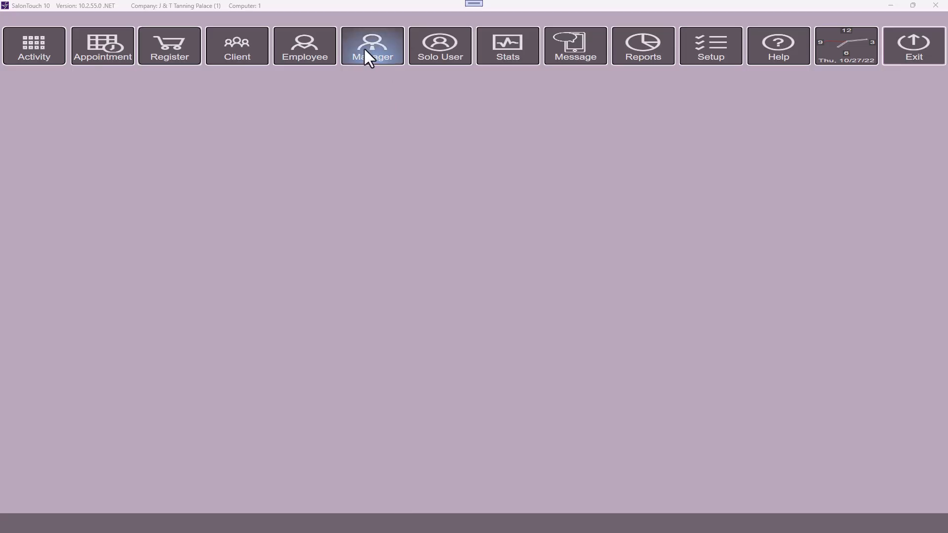
Step: Find all active employees in the Manager > Employees lookup
click(365, 49)
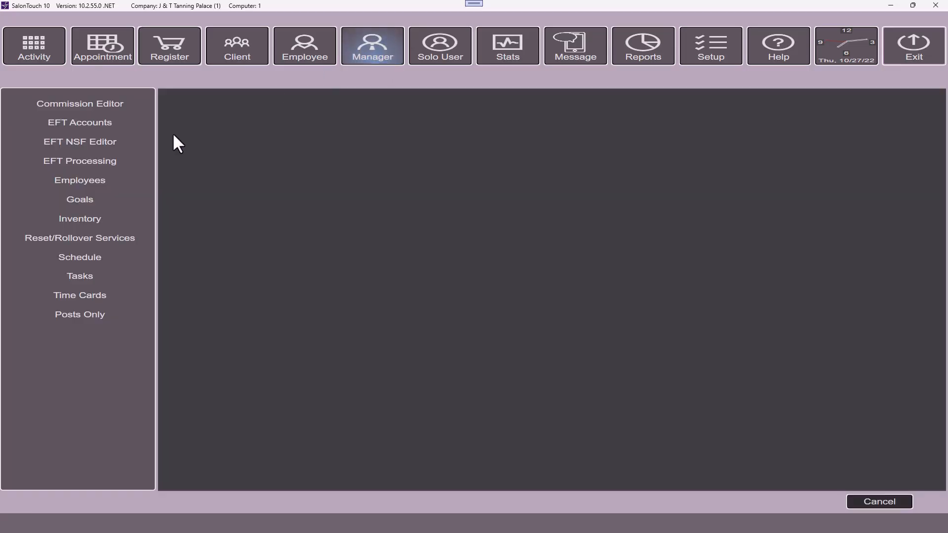
click(103, 180)
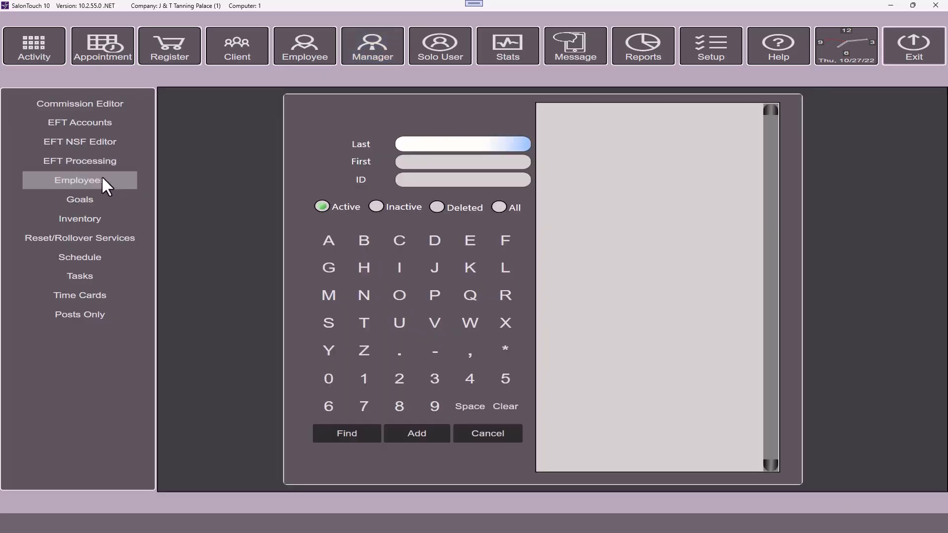
click(347, 431)
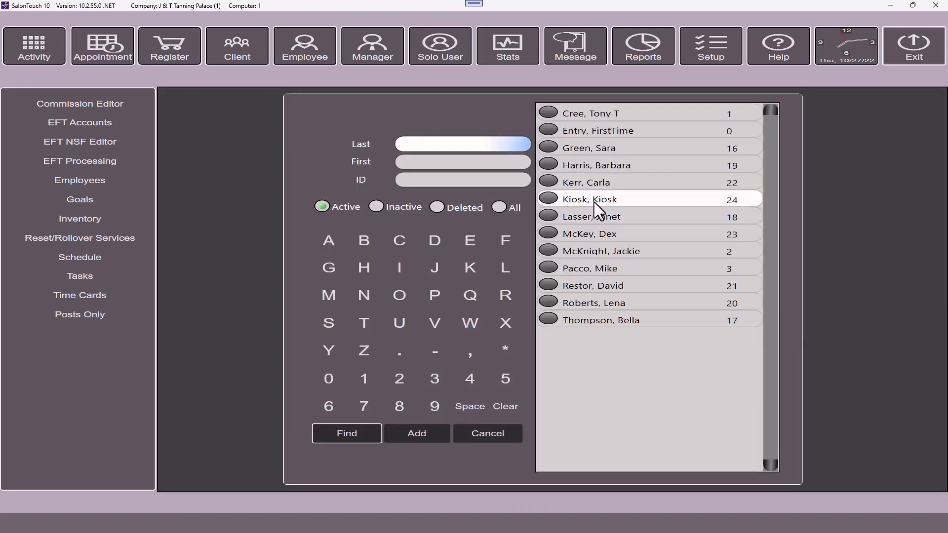
Step: Open the Kiosk, Kiosk employee record and verify its Security Profile is Kiosk
click(594, 201)
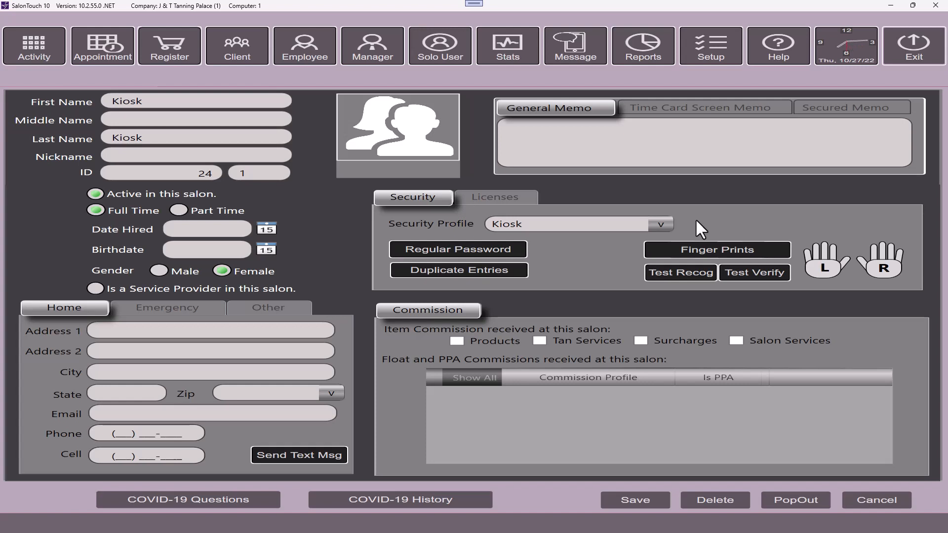
click(577, 225)
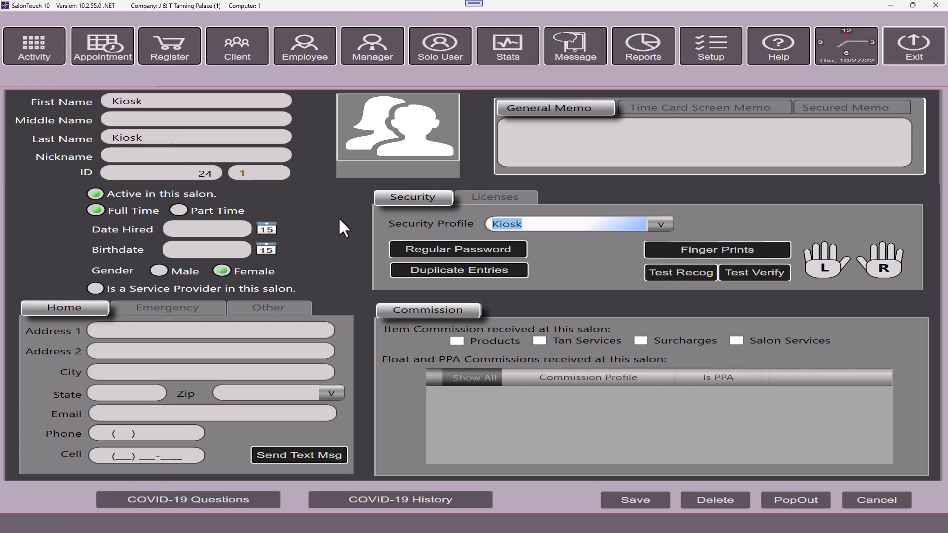
Step: Enter and confirm a new four-character regular password for the Kiosk employee, then save it
click(411, 247)
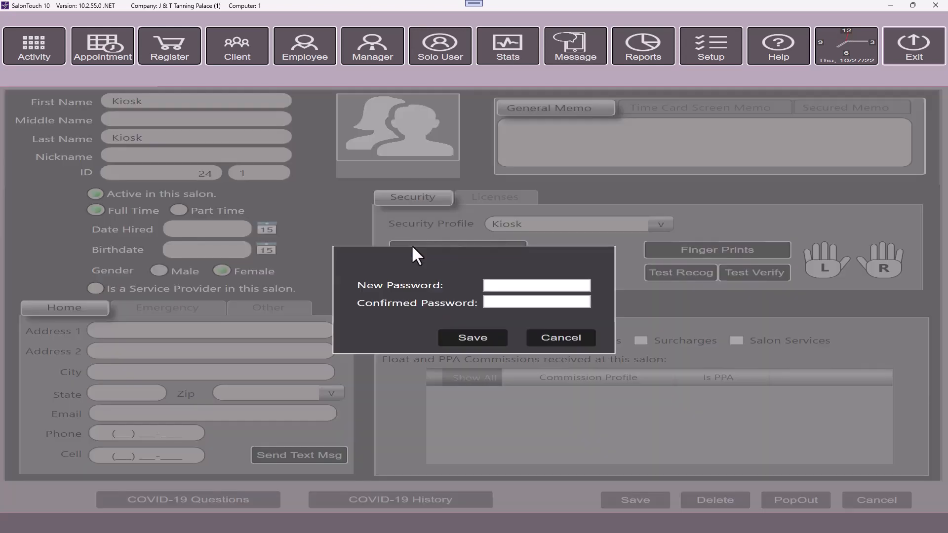
click(520, 281)
text(****)
click(507, 303)
text(****)
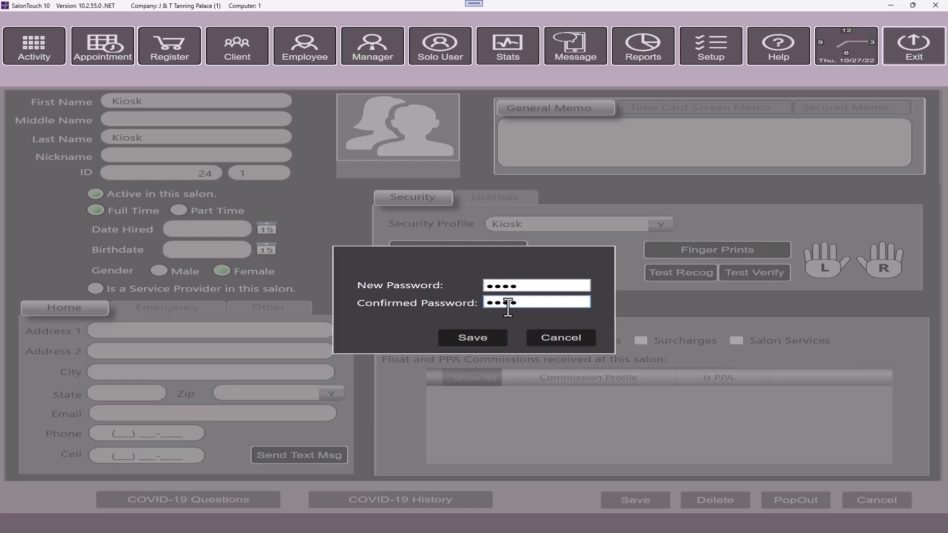
click(473, 337)
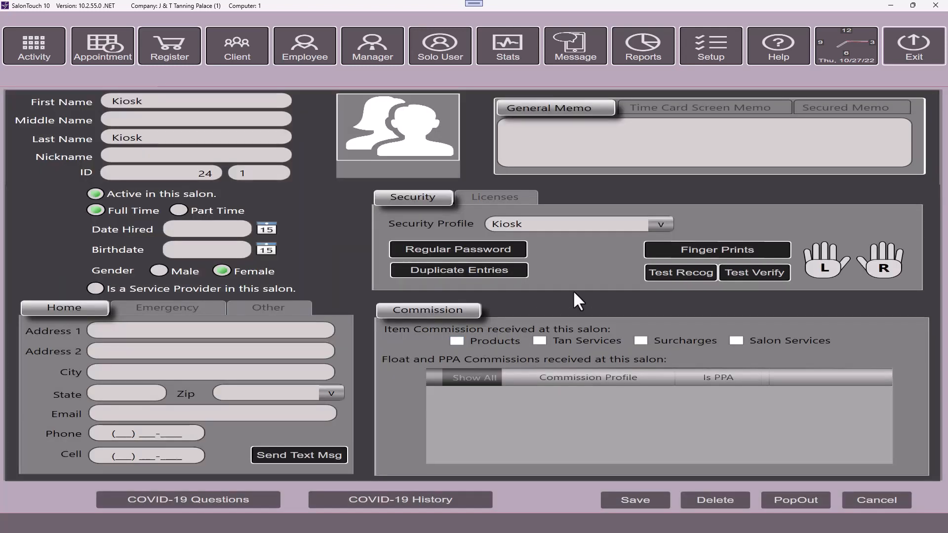
Step: Save the Kiosk employee record and close it
click(647, 494)
click(854, 497)
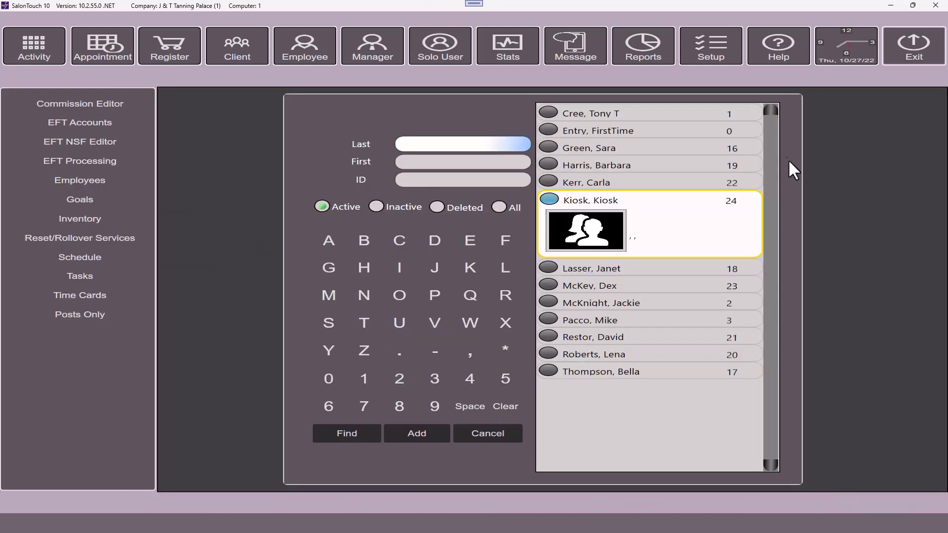
click(711, 45)
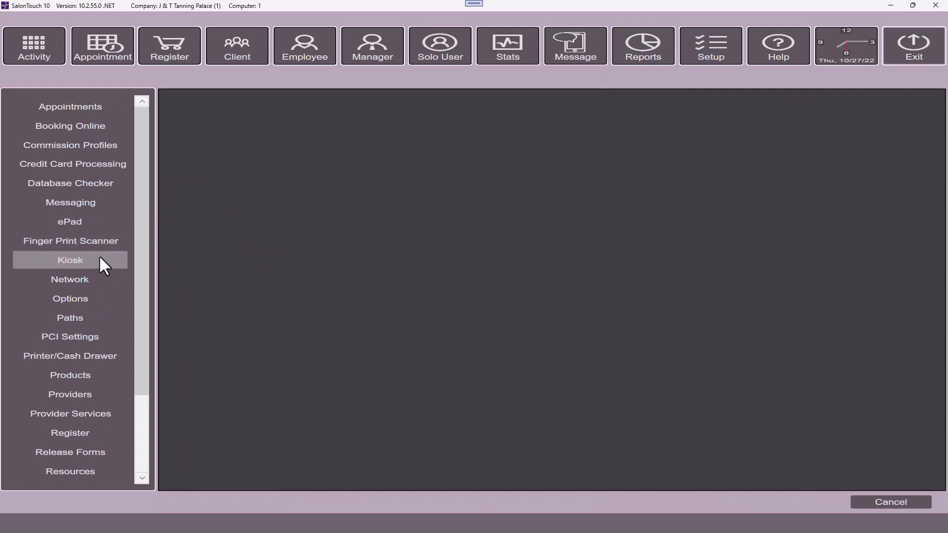
Step: Open the Kiosk page in Setup to view This Computer Kiosk Options
click(84, 266)
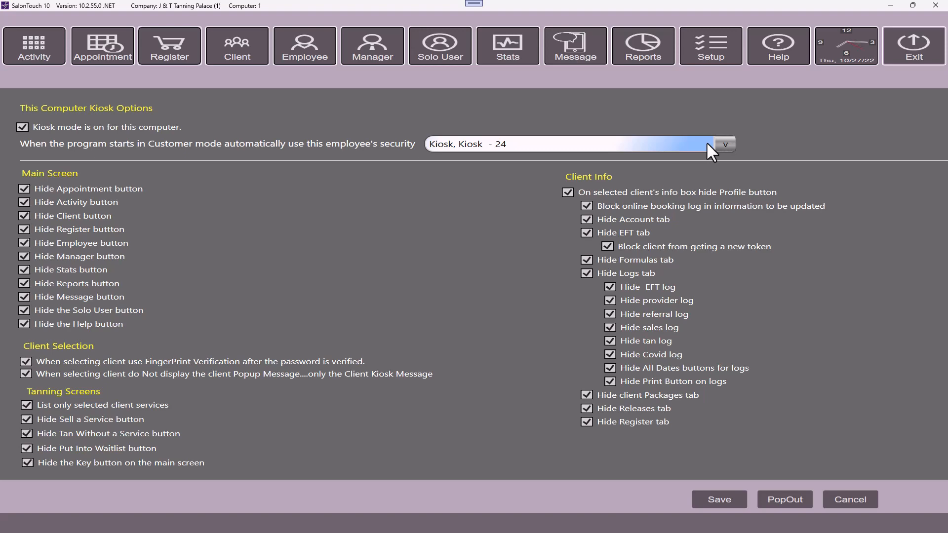
Step: Choose Kiosk, Kiosk - 24 as the customer-mode employee security, then save and close Kiosk Options
click(722, 144)
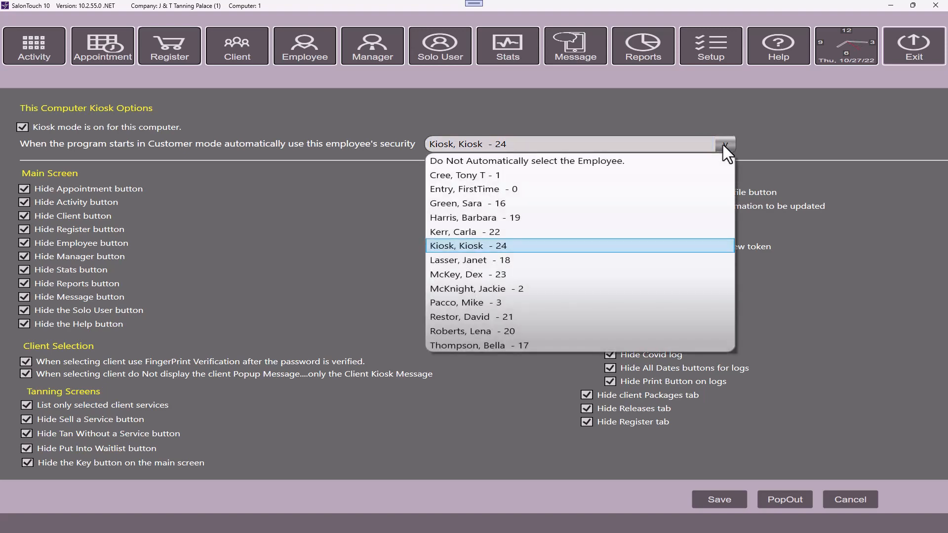
click(570, 243)
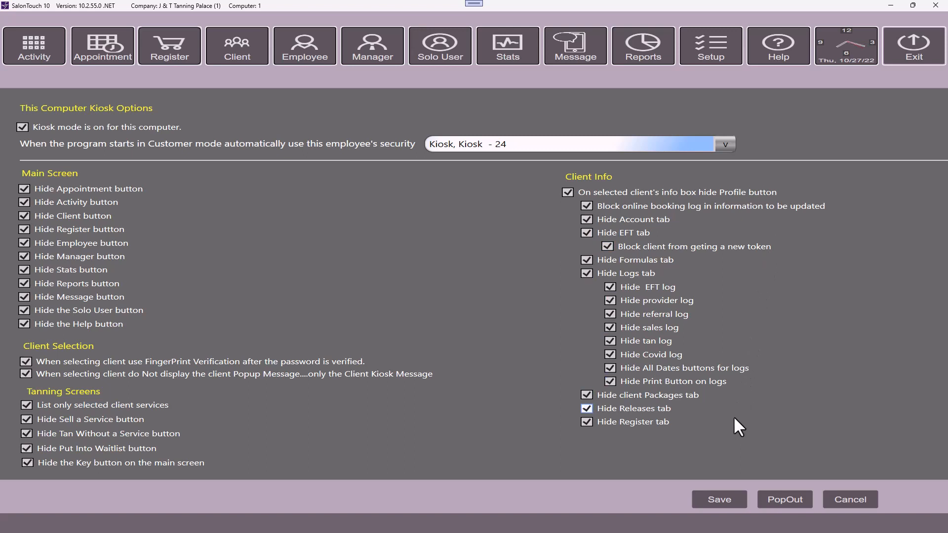
click(720, 499)
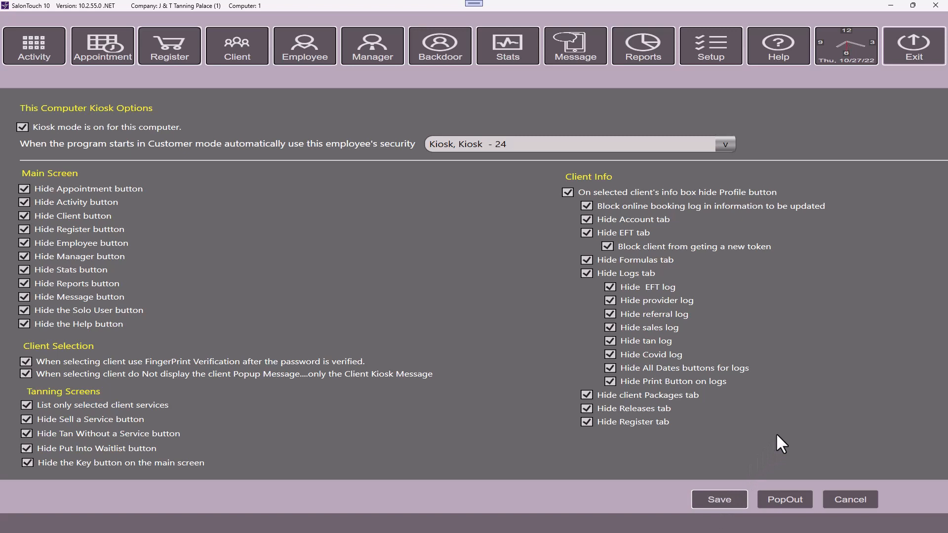
click(849, 501)
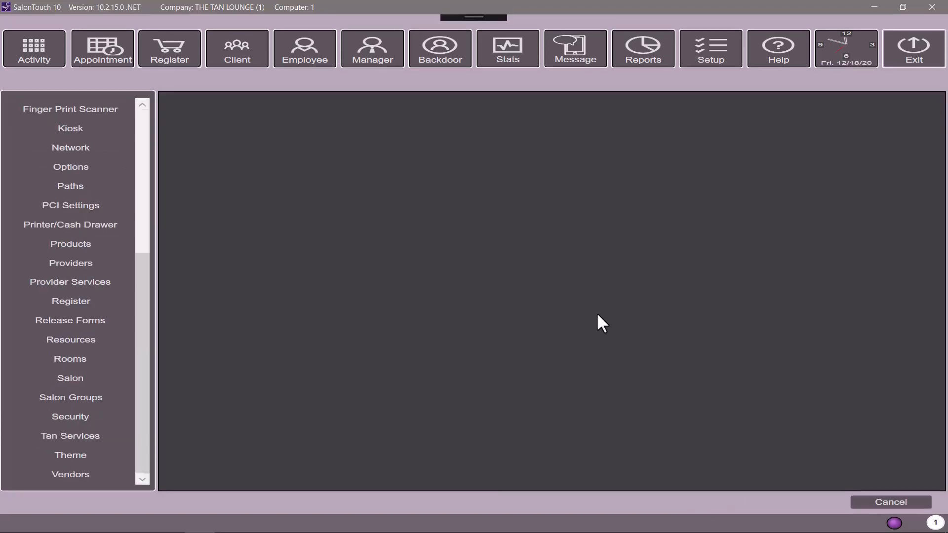
Step: Check All in the Tan Services Display in Kiosk column, then open Platinum Tans
click(92, 437)
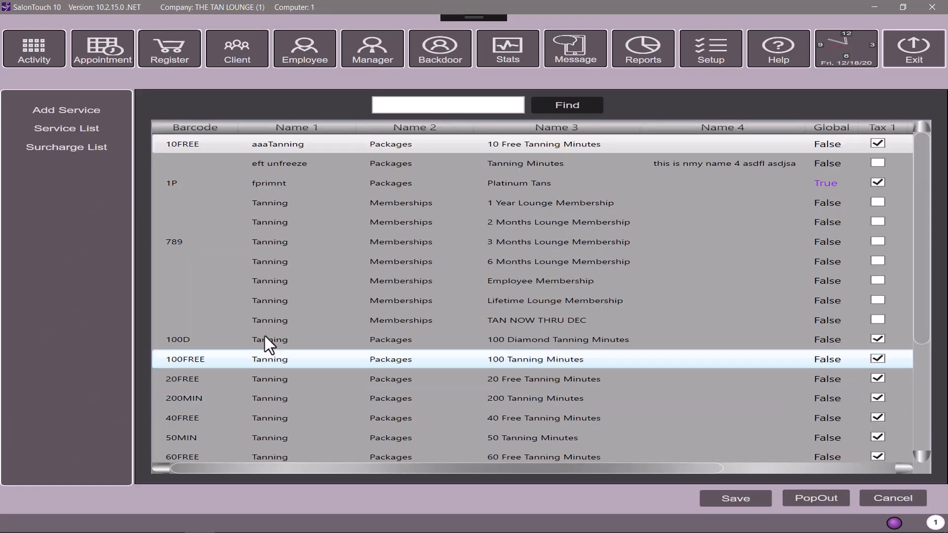
drag(368, 470, 567, 477)
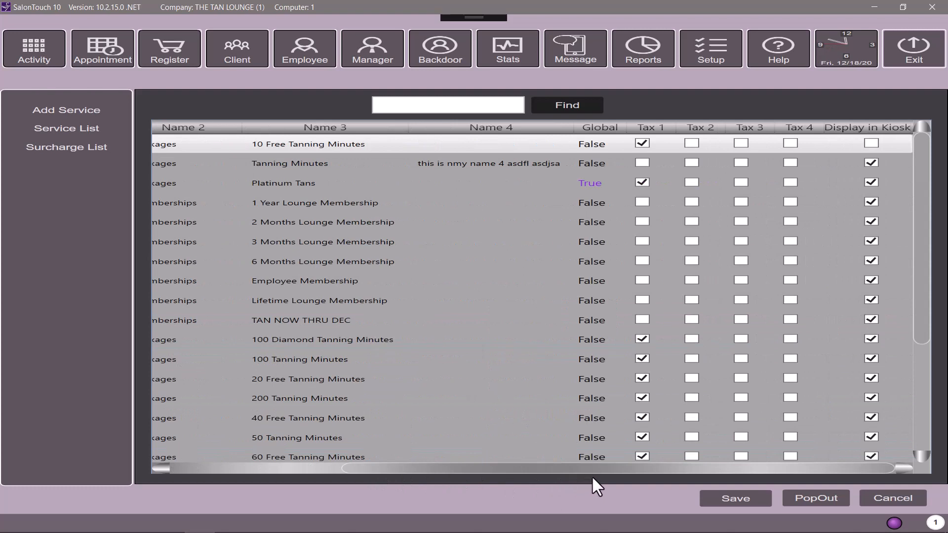
click(881, 129)
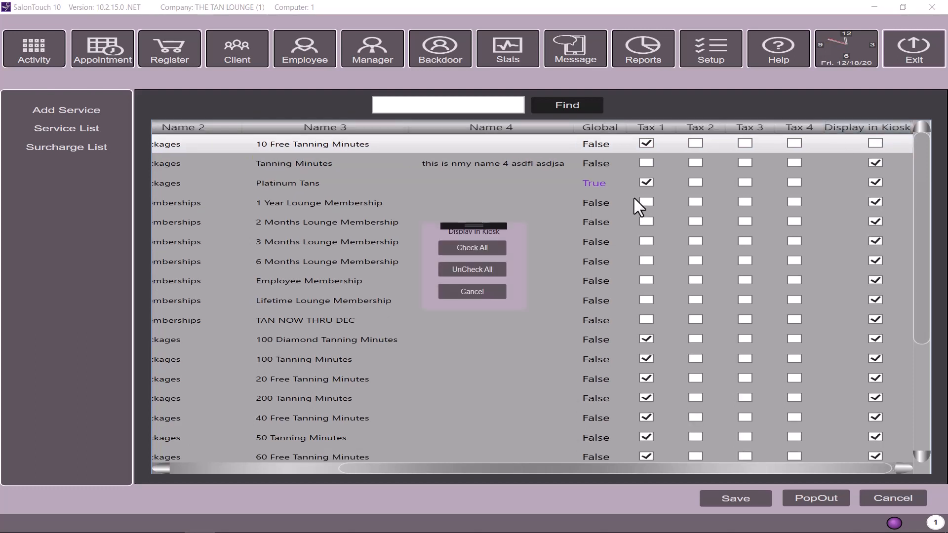
click(469, 256)
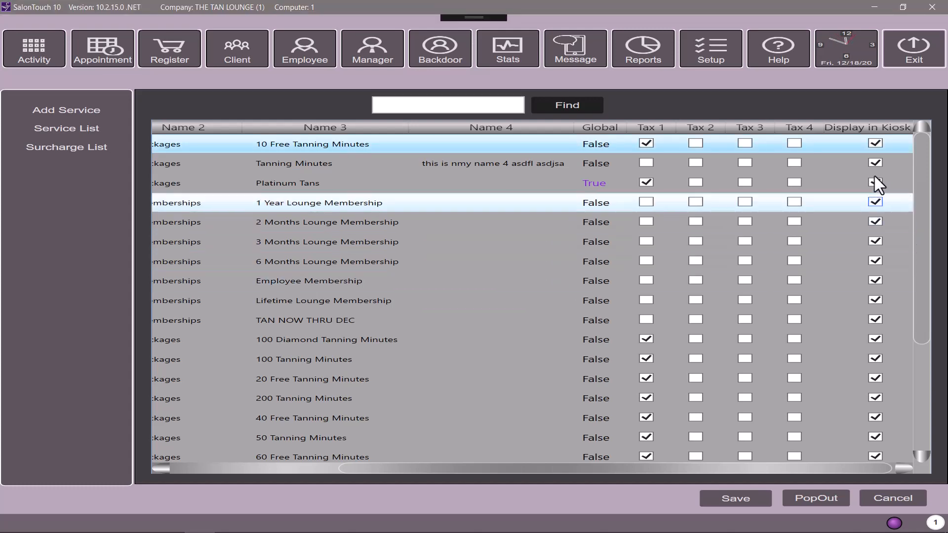
double_click(533, 179)
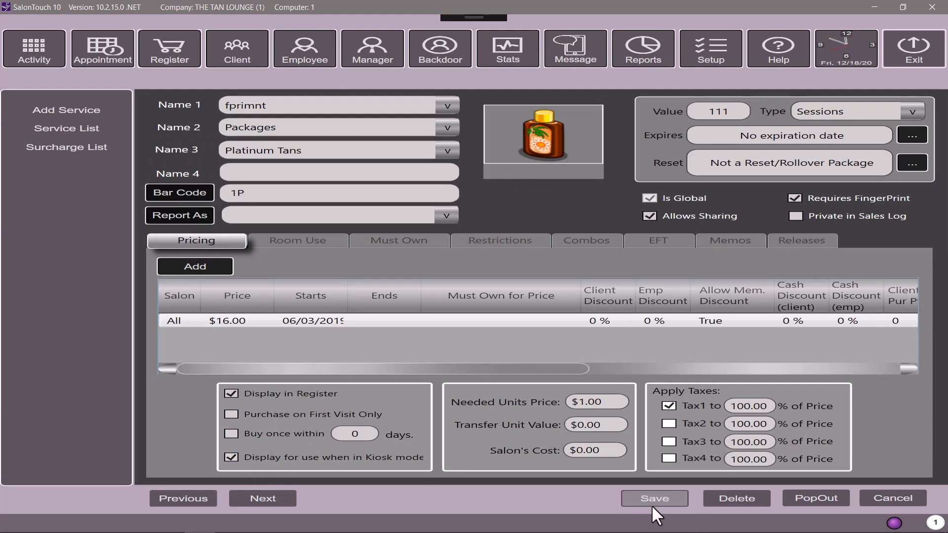
Step: Save and close the Platinum Tans service form
click(904, 499)
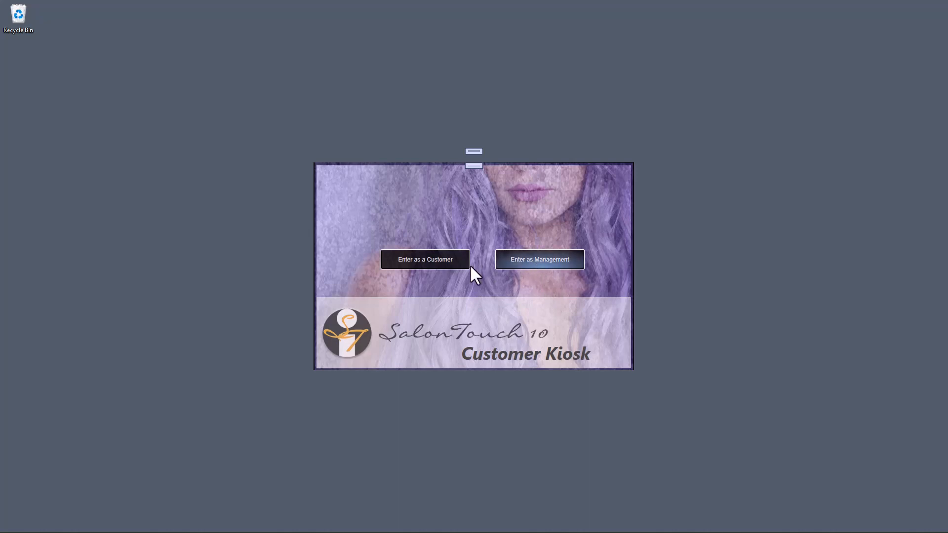
Step: Enter the kiosk as a customer to show the tanning room grid
click(420, 264)
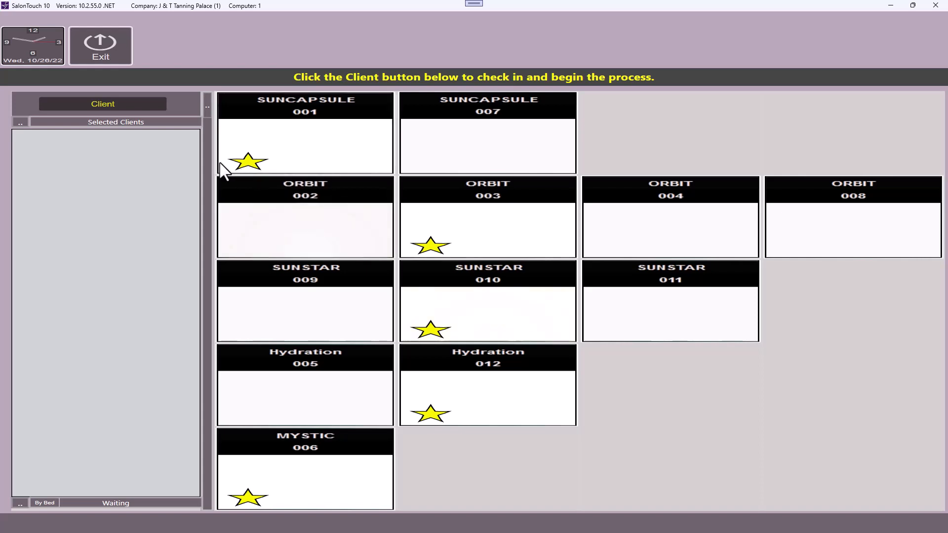
Step: Look up the client by their e-mail and password, then expand the matching profile
click(116, 105)
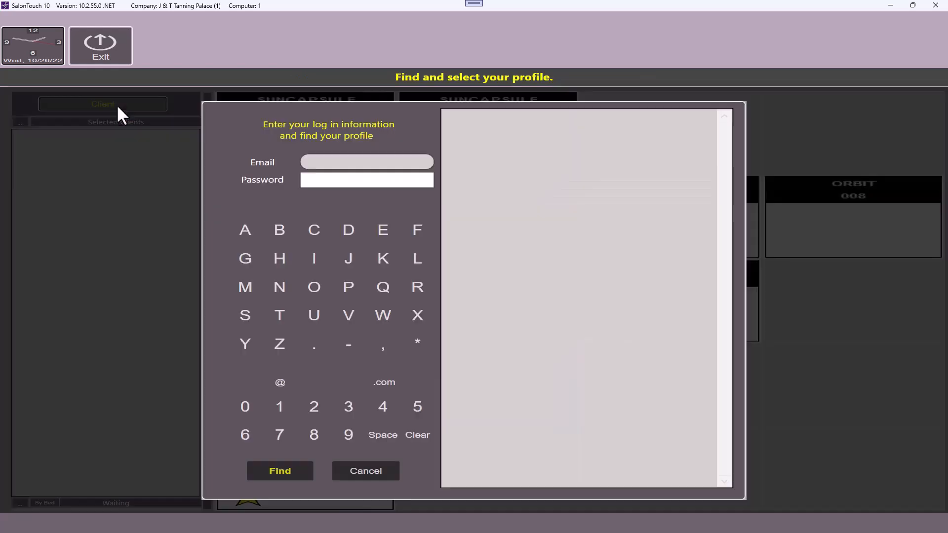
click(322, 162)
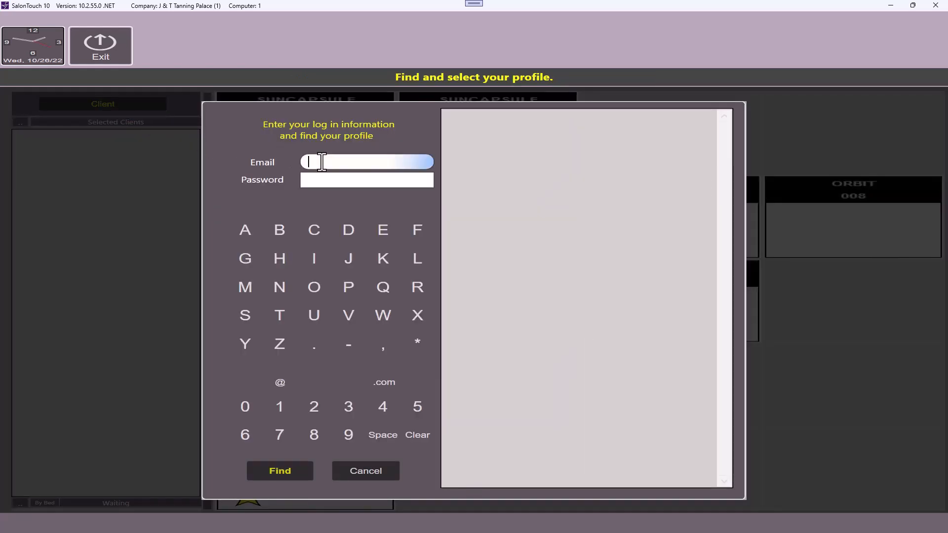
click(309, 179)
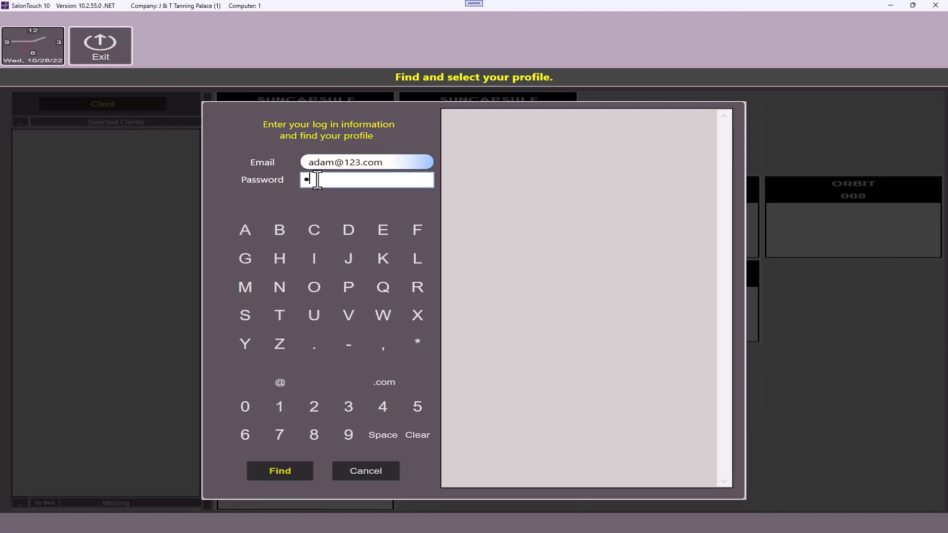
text(123)
click(283, 477)
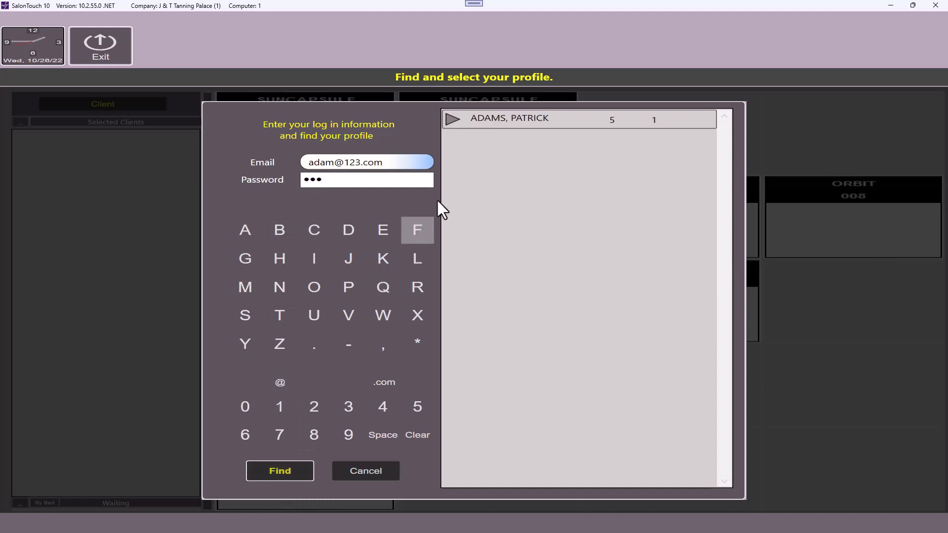
click(453, 119)
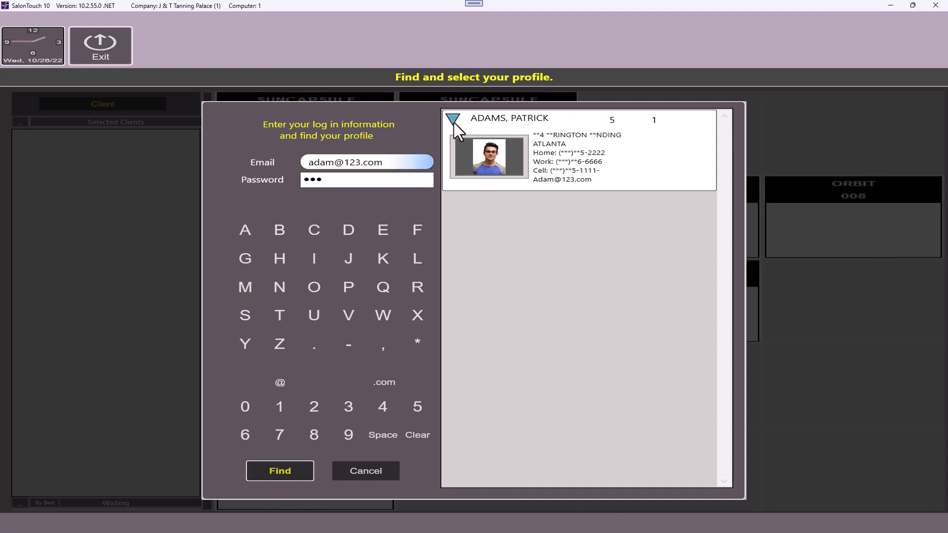
Step: Select the client's profile to load it with their 10 Sessions package (9 left)
click(453, 124)
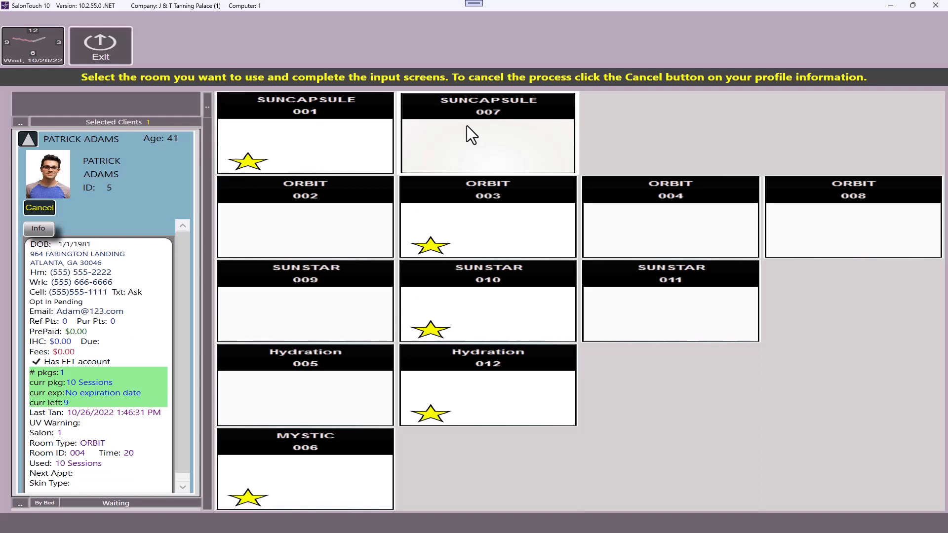
Step: Put the client into ORBIT room 003 on the 10 Sessions package, delay 5, tan time 15
click(491, 231)
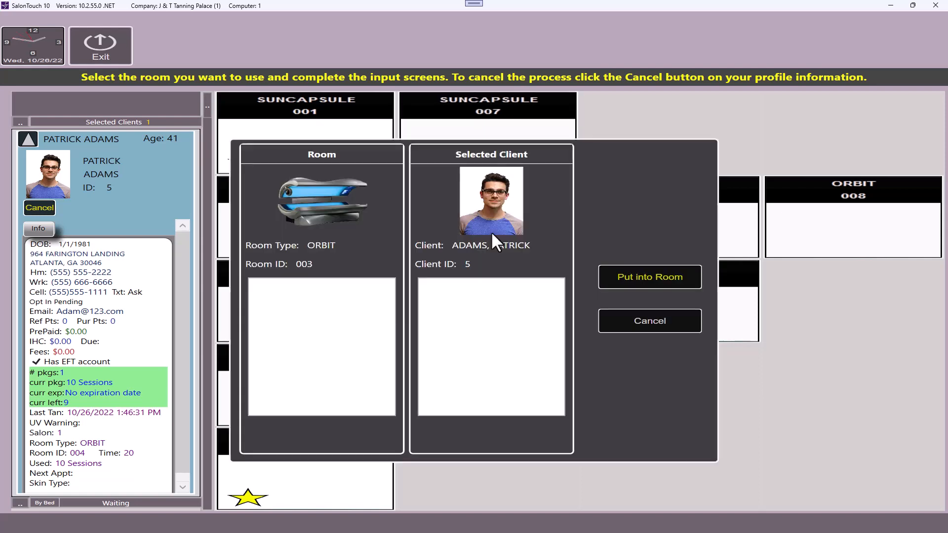
click(653, 273)
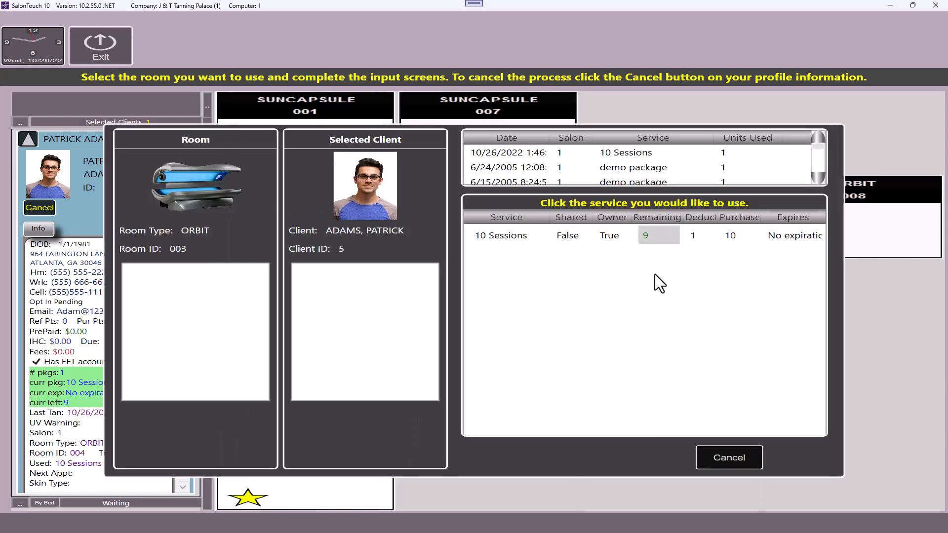
click(605, 241)
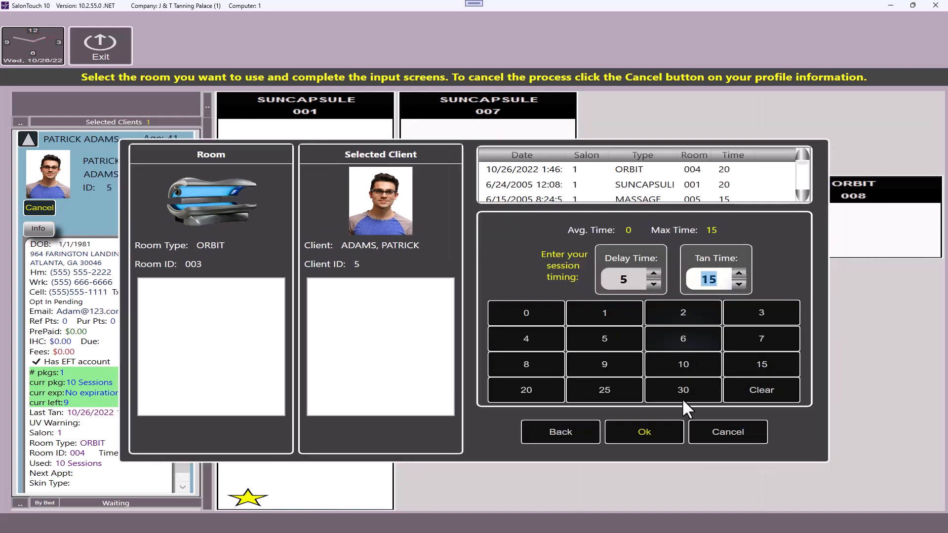
click(658, 434)
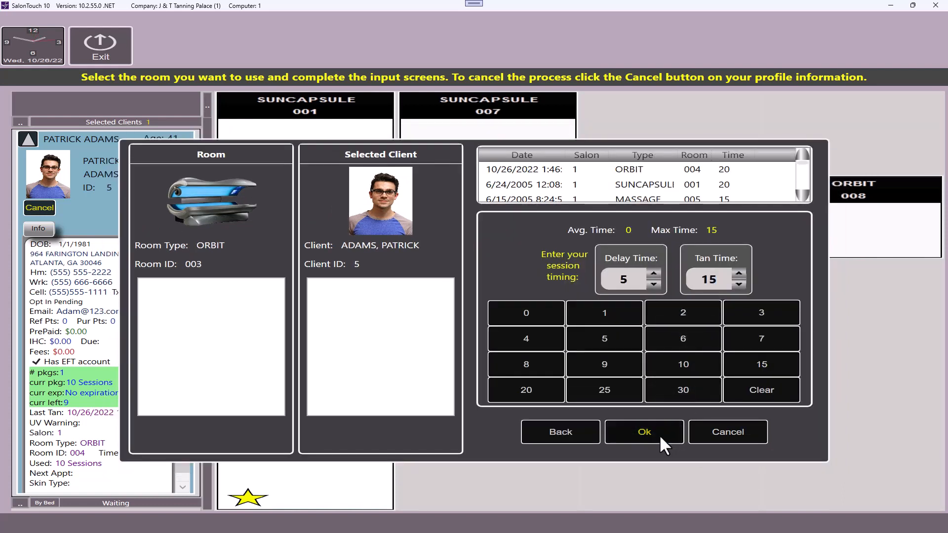
click(659, 434)
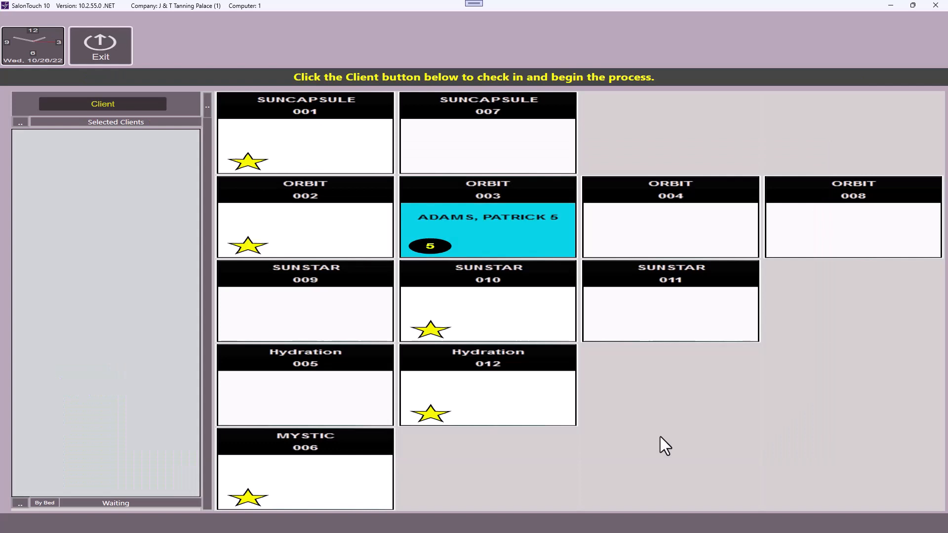